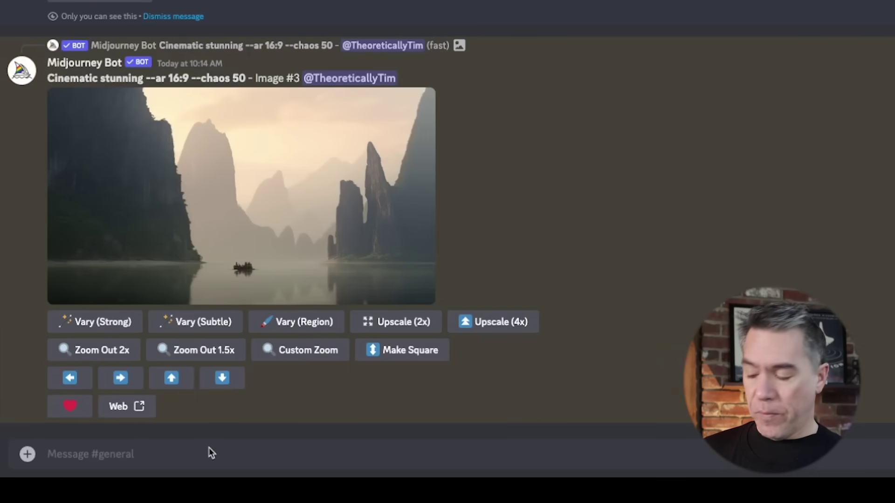
Select /info in the Midjourney bot chat, then type 'photograph, man in a blue business suit'.
text(/)
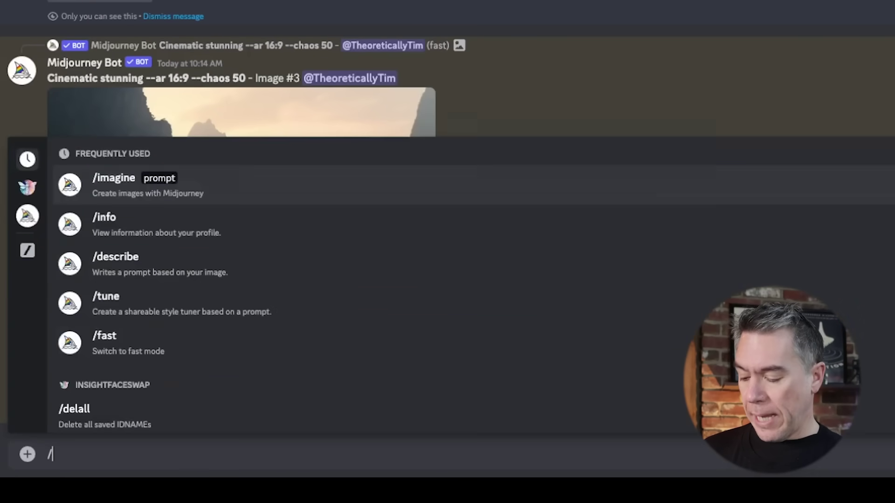
text(info)
key(Return)
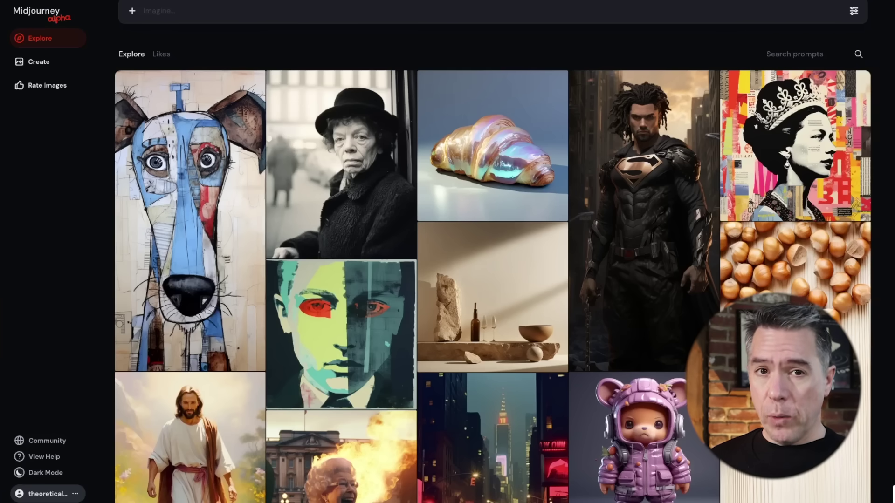
text(photograph, man in a blue business suit)
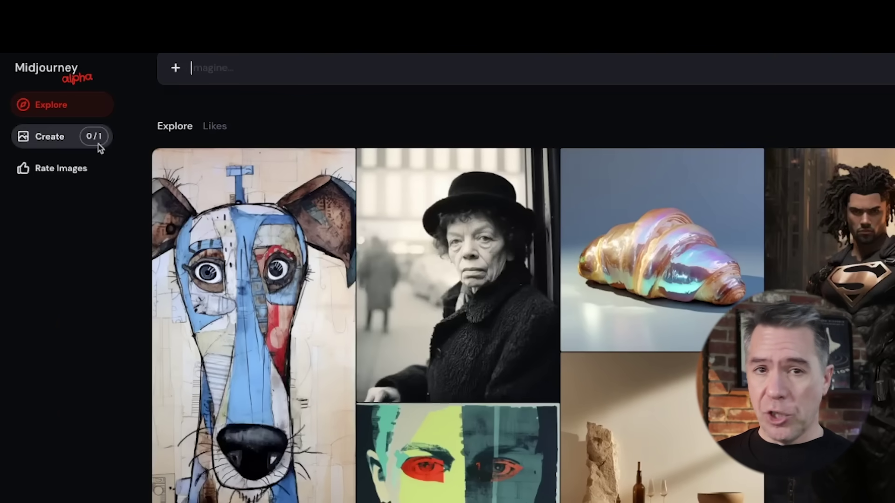
Show your own generations, the blue-suit city-street portraits, in the Create gallery.
click(50, 137)
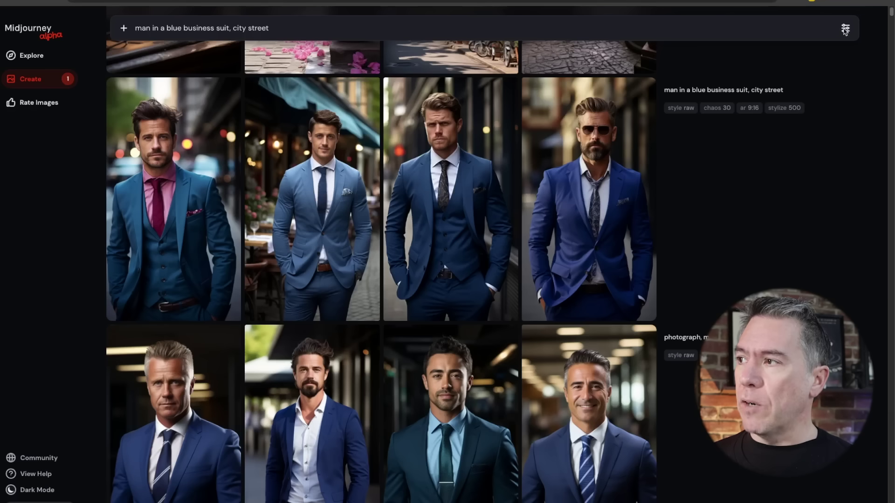
Open the generation settings and set the image shape to 3:4 Portrait.
click(845, 29)
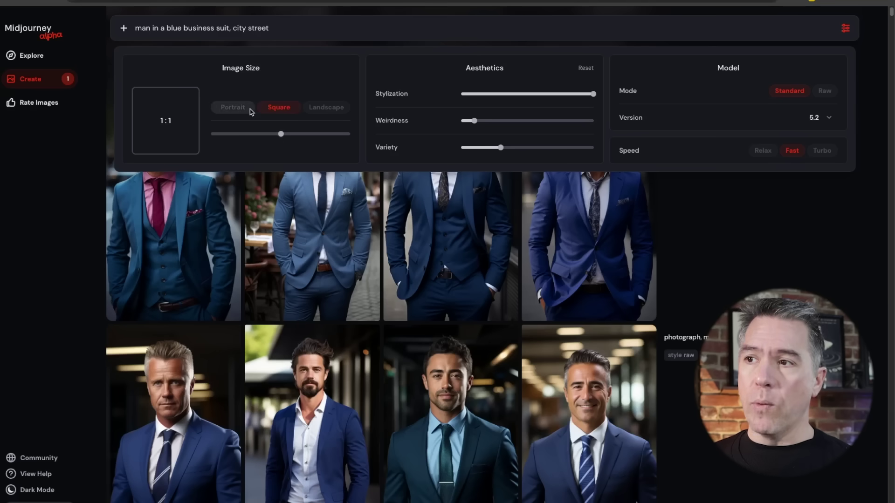
click(232, 107)
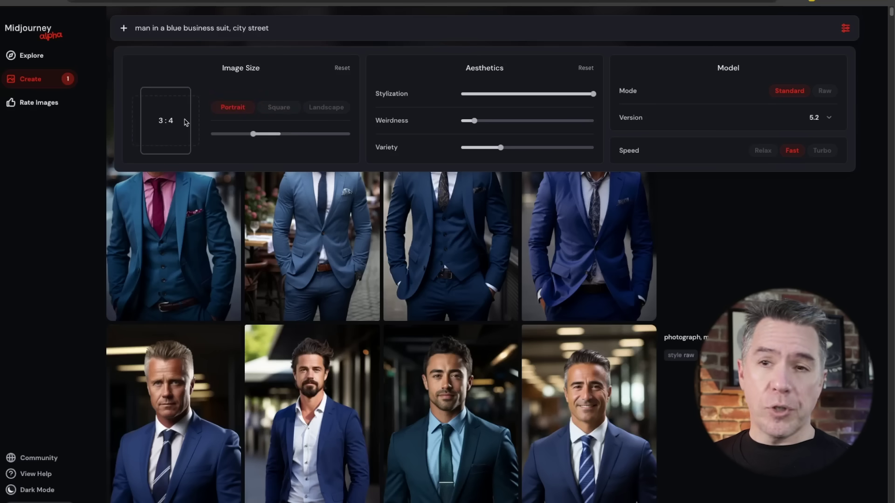
Switch the image shape to landscape, widen it to 3:2, and review the model versions.
click(312, 110)
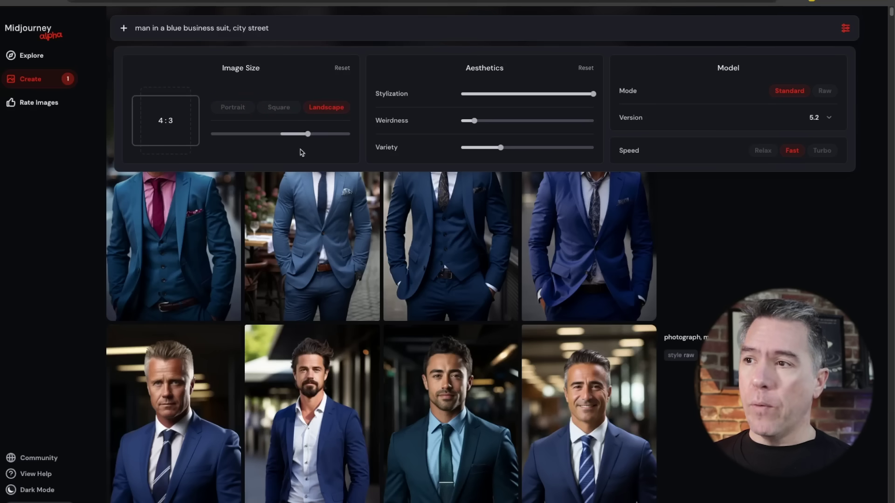
mouse_move(307, 134)
mouse_down()
mouse_move(350, 134)
mouse_move(185, 139)
mouse_move(296, 136)
mouse_up()
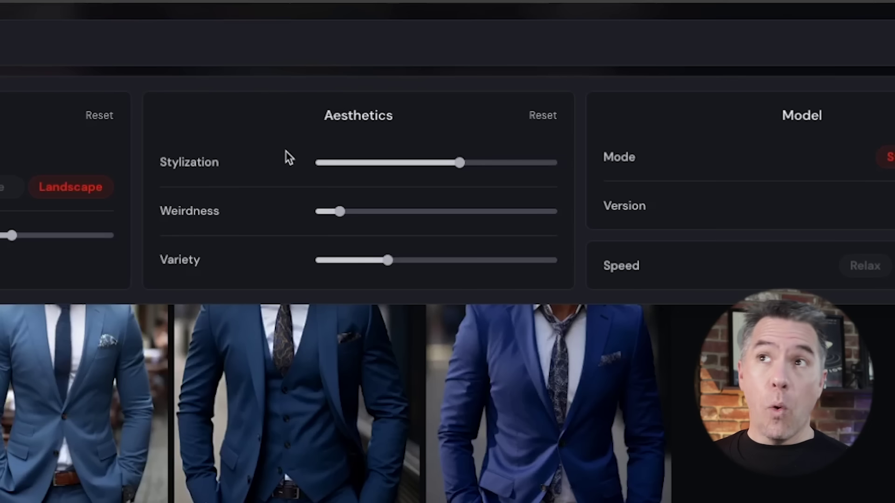
mouse_move(460, 163)
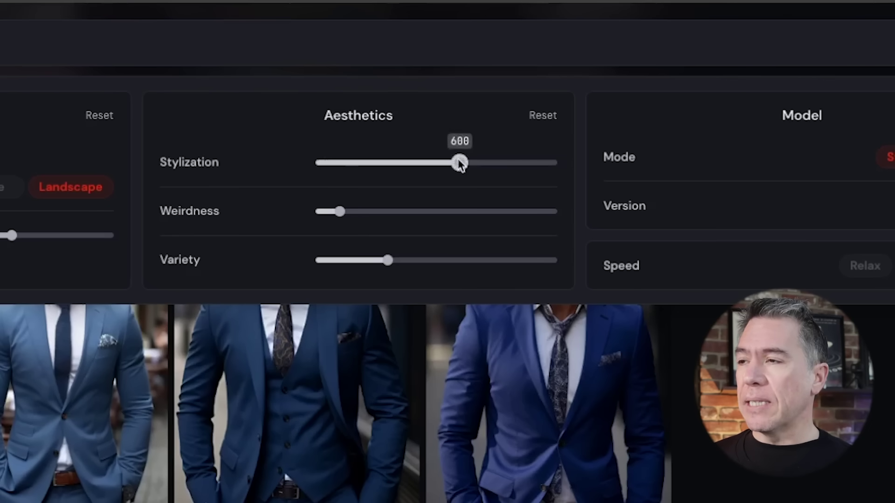
mouse_move(212, 223)
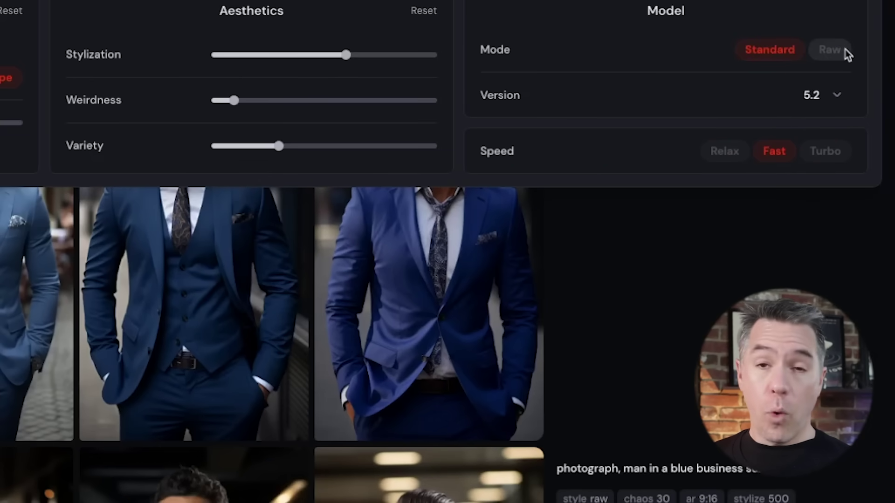
click(838, 99)
scroll(794, 242, down, 2)
scroll(792, 236, down, 1)
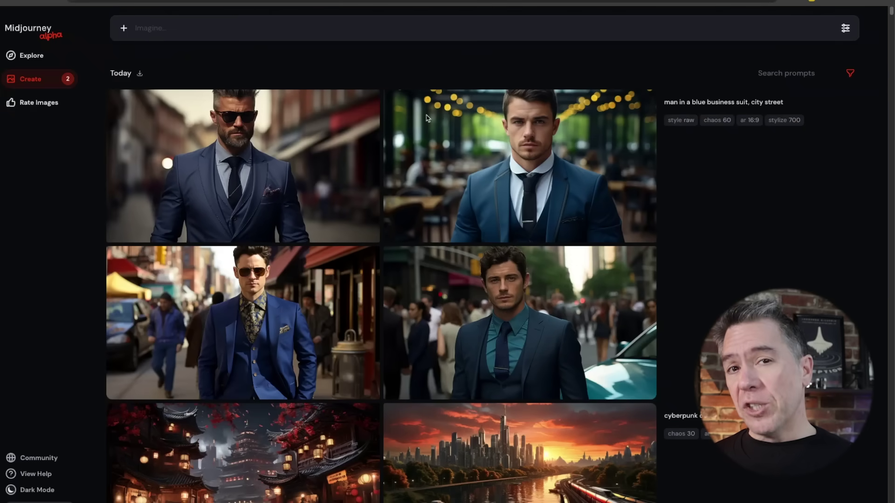
Enlarge the cyberpunk city image made with chaos 30, ar 2:1, stylize 1000.
click(295, 297)
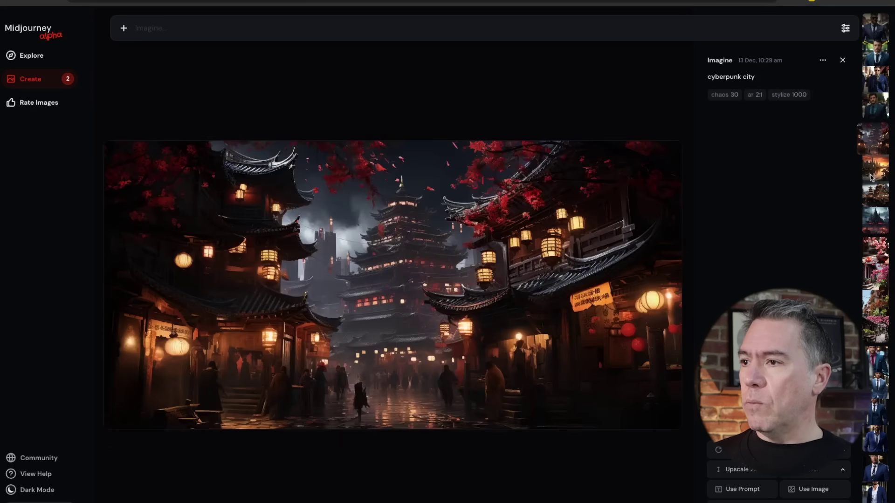
Step between neighbouring generations to reach the blue-suit street image.
key(Up)
key(Up)
key(Down)
key(Down)
key(Up)
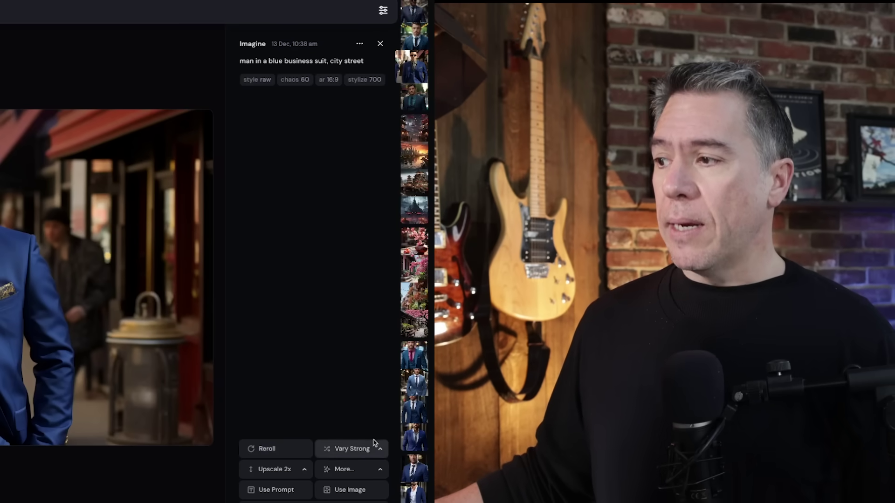
Review the variation strength, upscale size and pan/zoom-out options for this image.
click(380, 449)
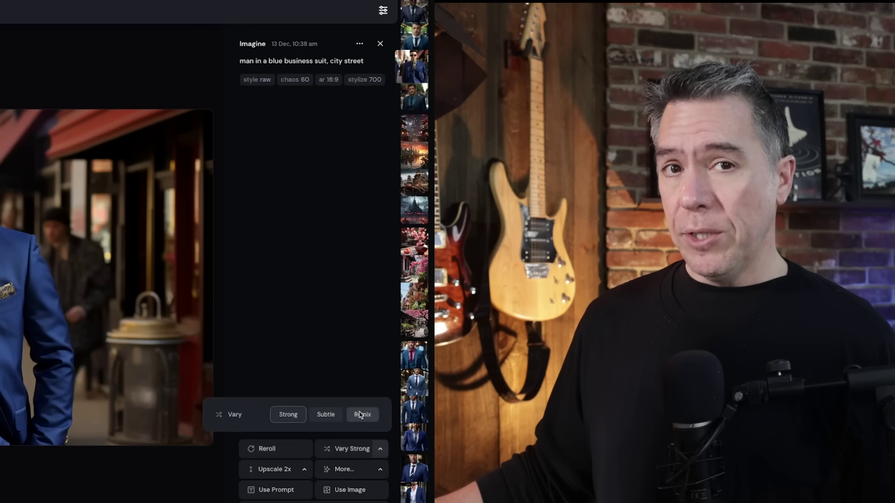
click(308, 471)
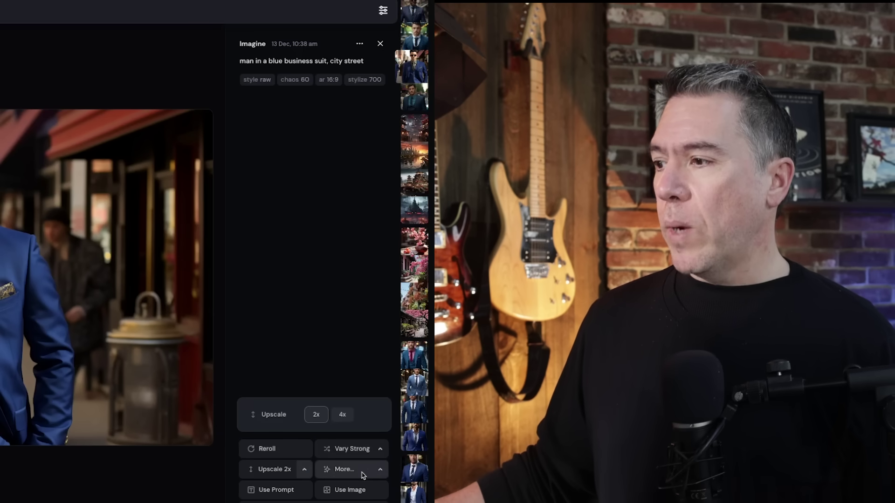
click(380, 470)
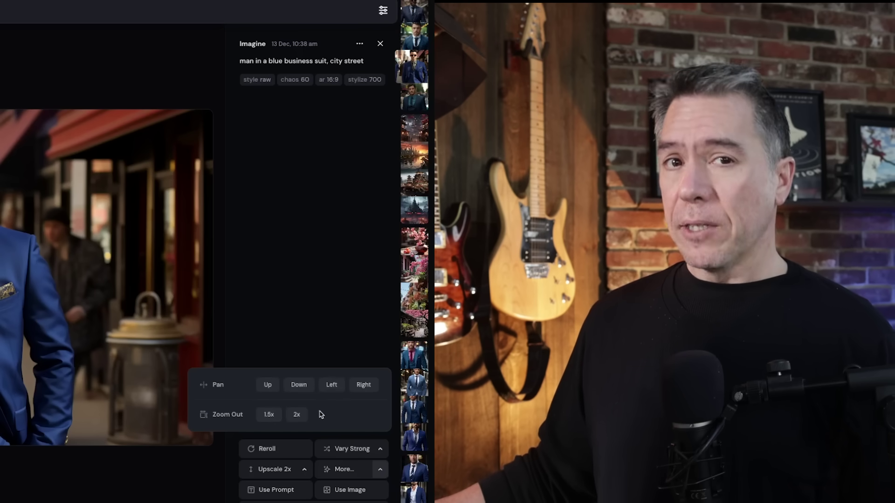
click(381, 449)
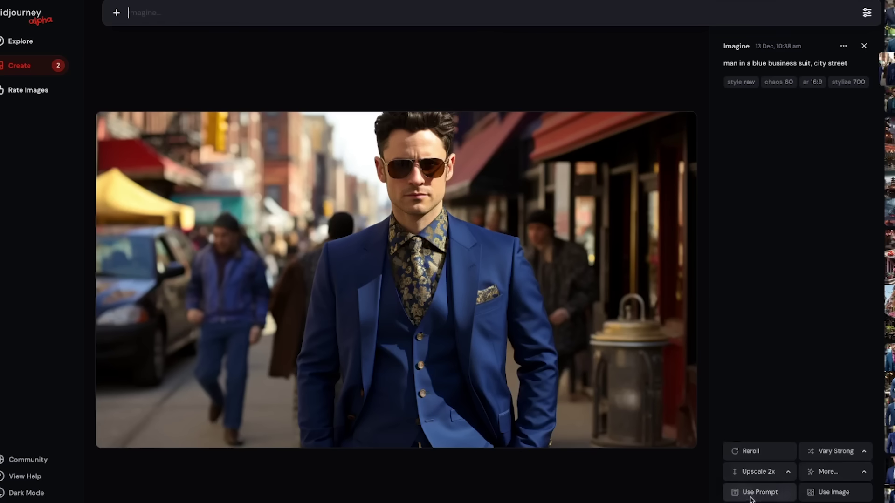
Reuse the blue-suit image's prompt, parameters and image as reference, then view another suit generation.
click(753, 493)
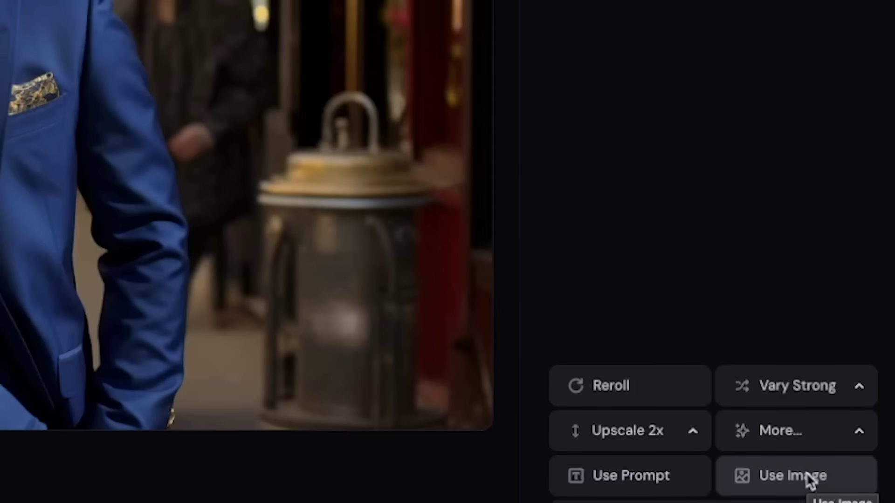
click(807, 473)
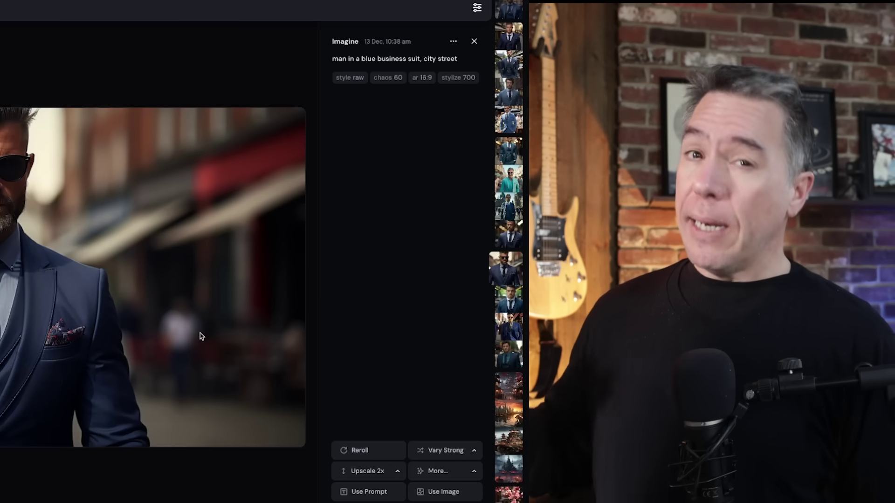
click(498, 237)
Reroll the blue-suit image from the same prompt and make a strong variation.
scroll(509, 184, up, 3)
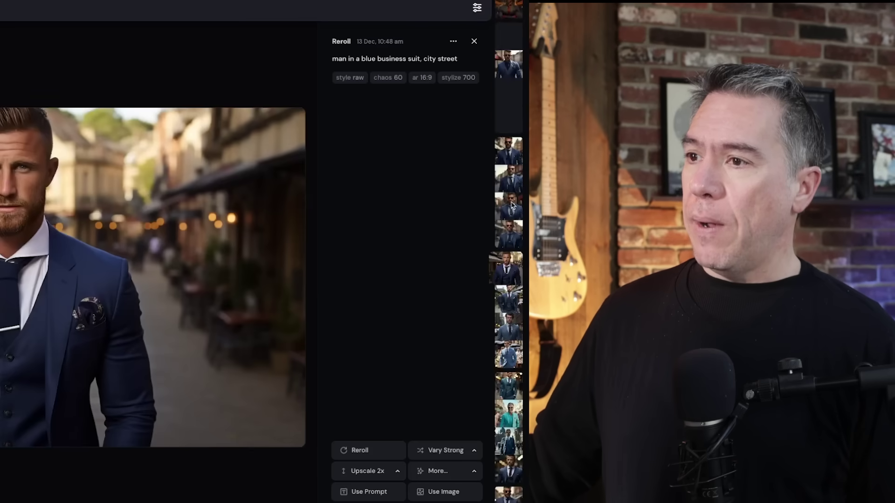
click(500, 157)
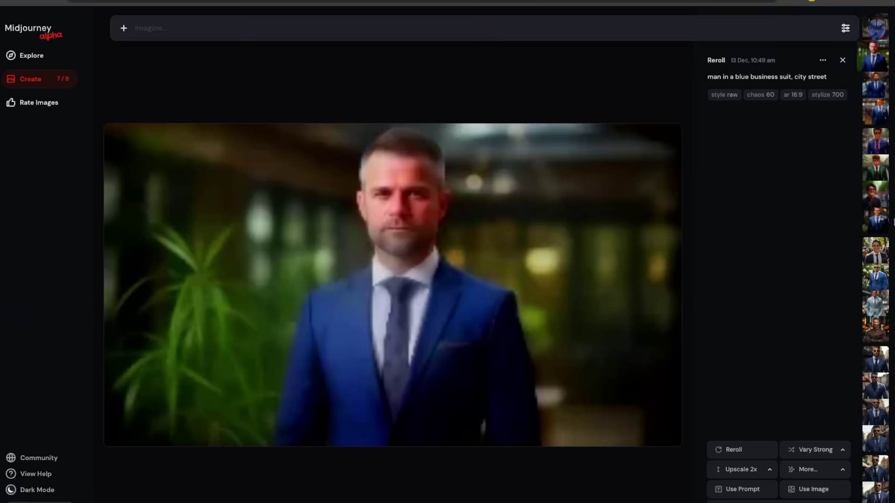
click(811, 450)
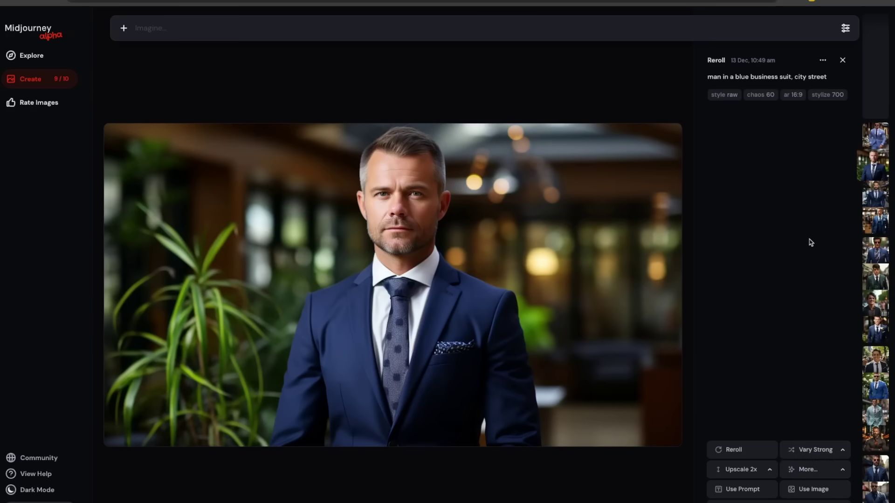
Step through the newer generations in the thumbnail strip.
key(Up)
key(Up)
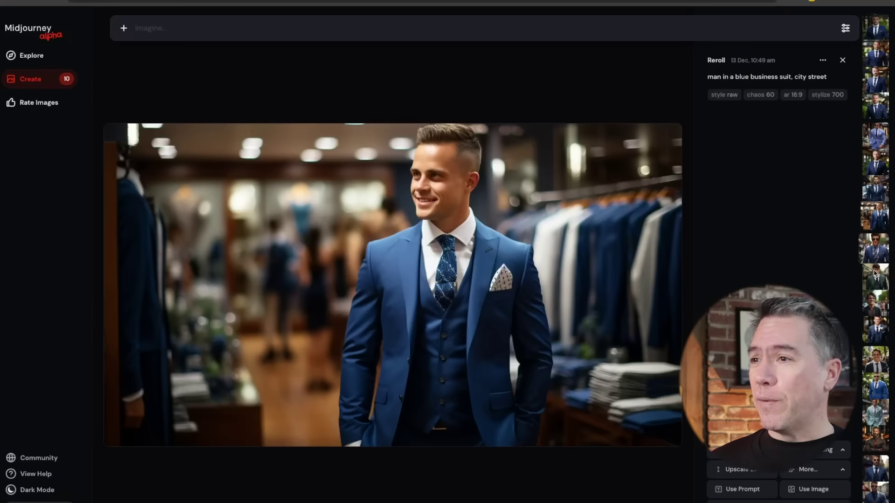
key(Up)
key(Up)
key(Up)
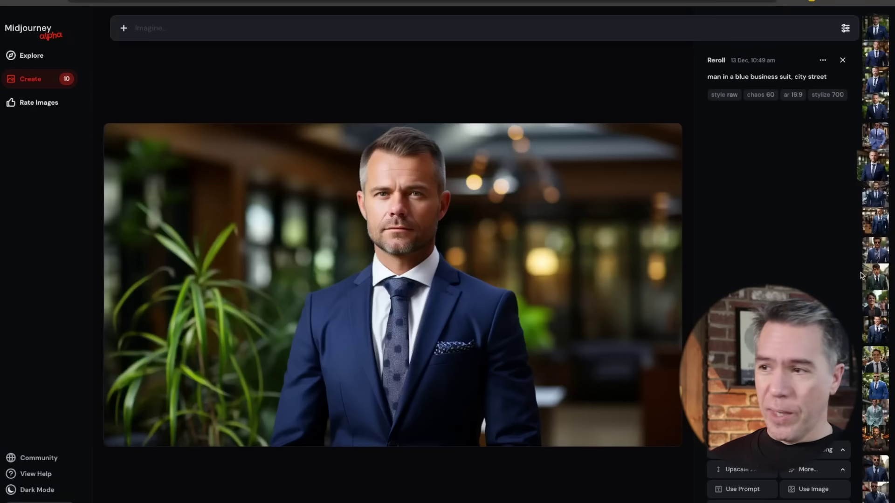
key(Up)
key(Up)
key(Up)
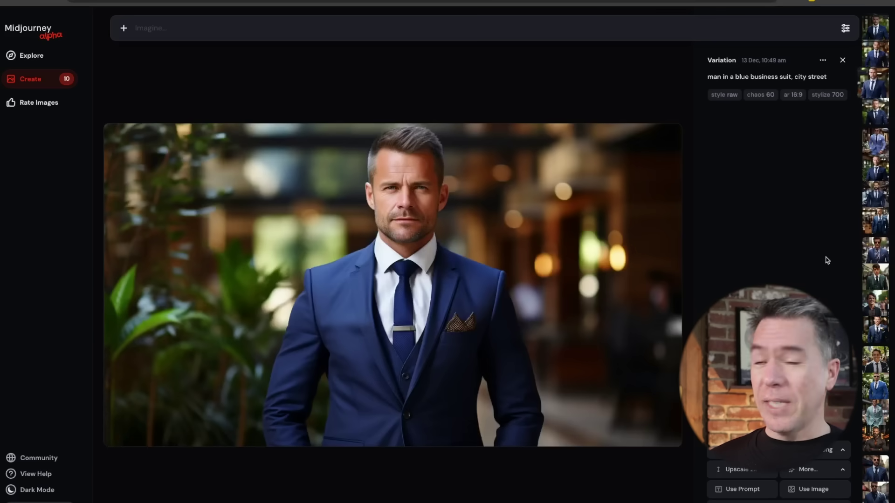
key(Up)
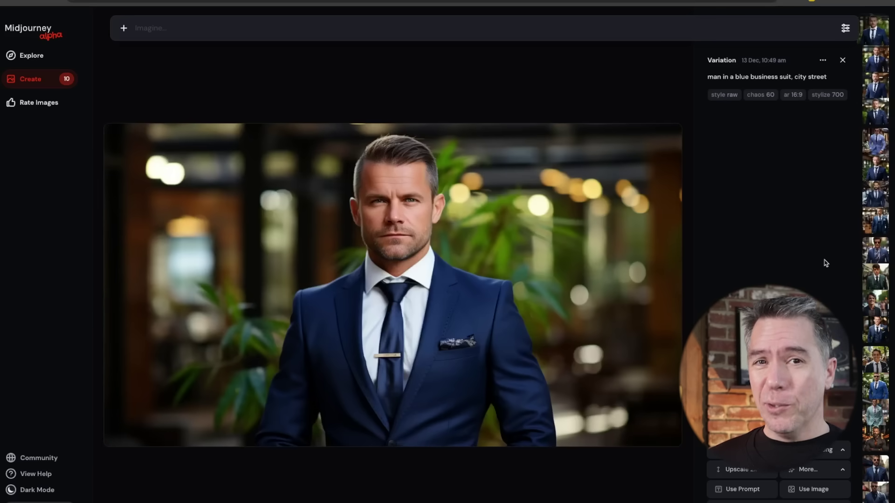
key(Down)
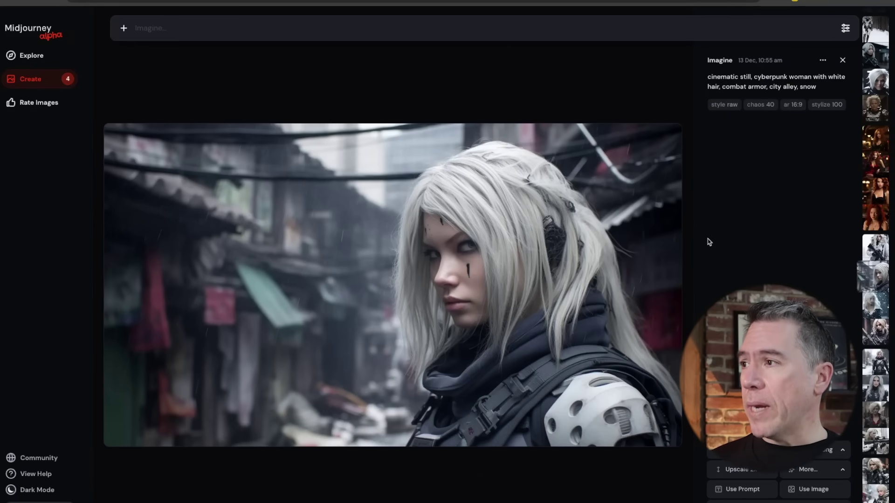
Send the cyberpunk woman image to Discord from its extra options menu.
click(823, 60)
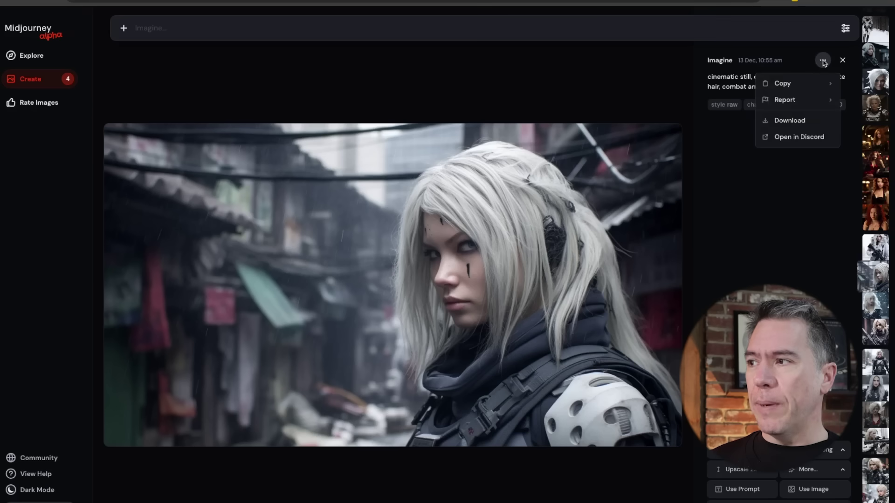
click(803, 140)
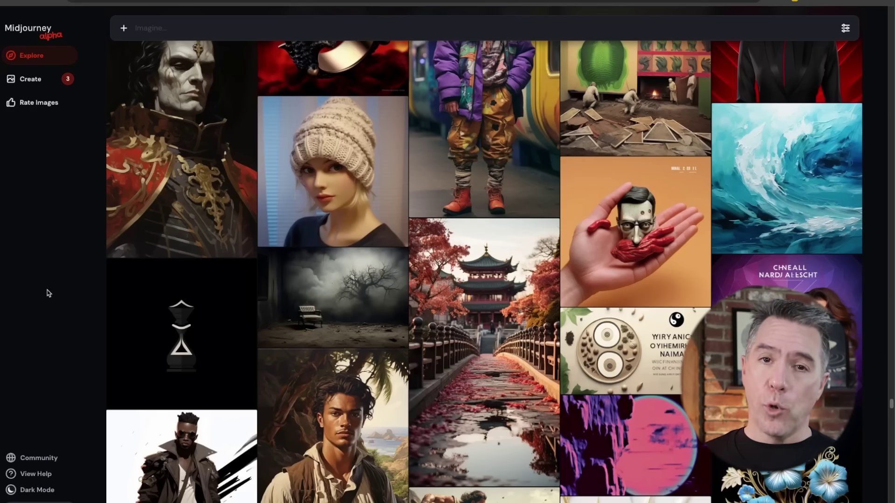
View the pagoda image, then bring up the reference-image upload area in the prompt bar.
click(485, 261)
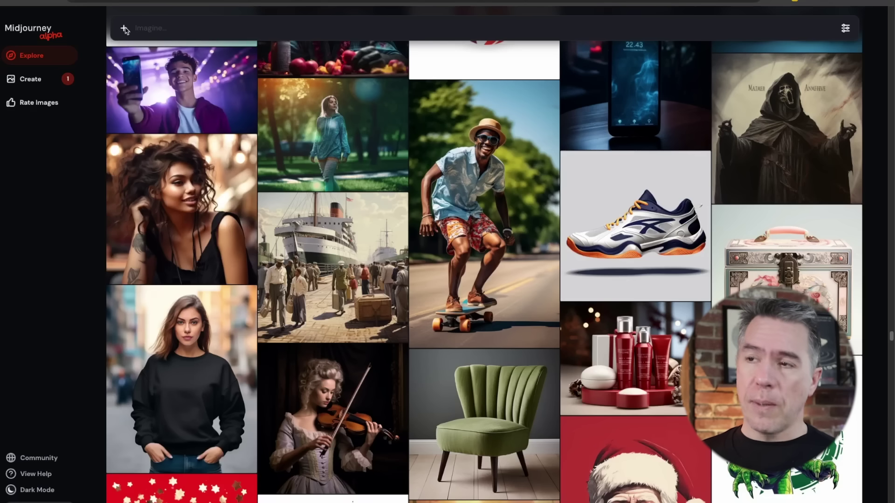
click(124, 29)
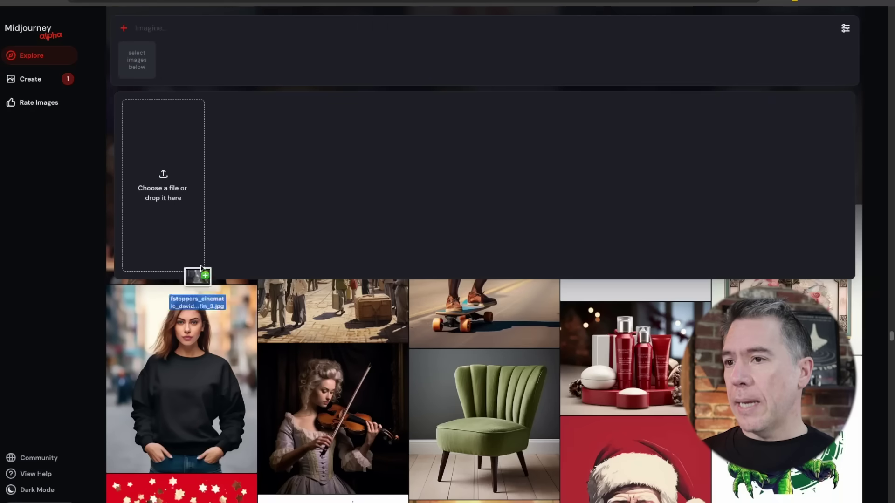
Upload the city street photo as a reference and generate its text description.
drag(194, 275, 184, 172)
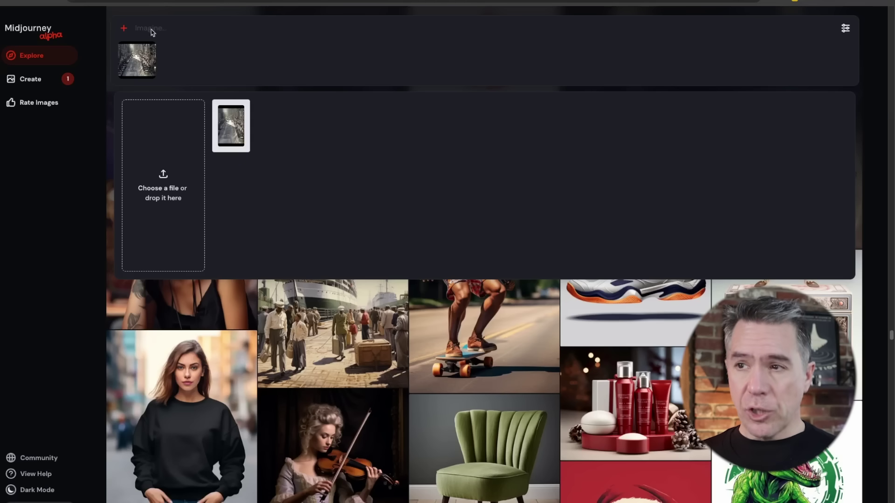
mouse_move(223, 153)
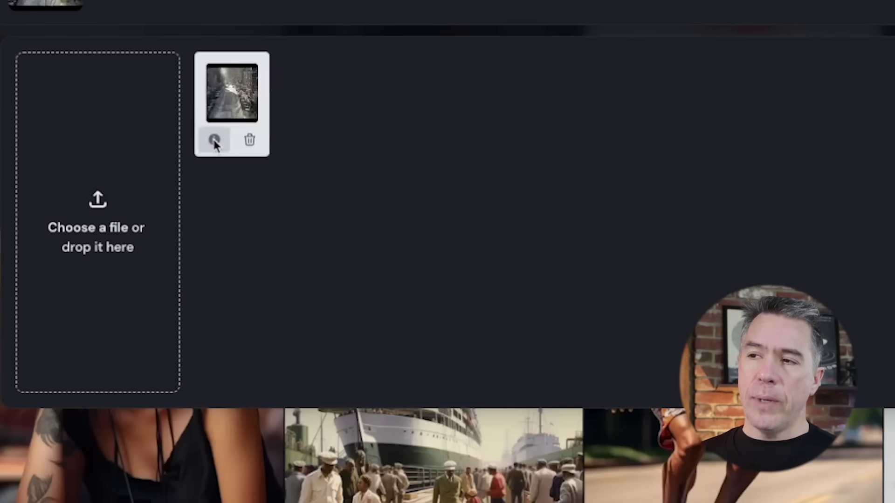
click(214, 140)
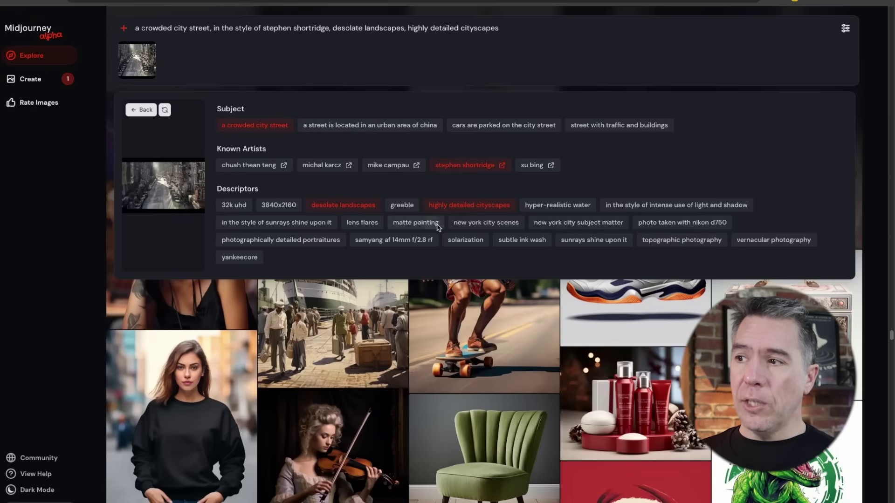
Add new york city scenes, topographic photography and yankeecore tags, then look up the suggested artist online.
click(487, 223)
click(681, 239)
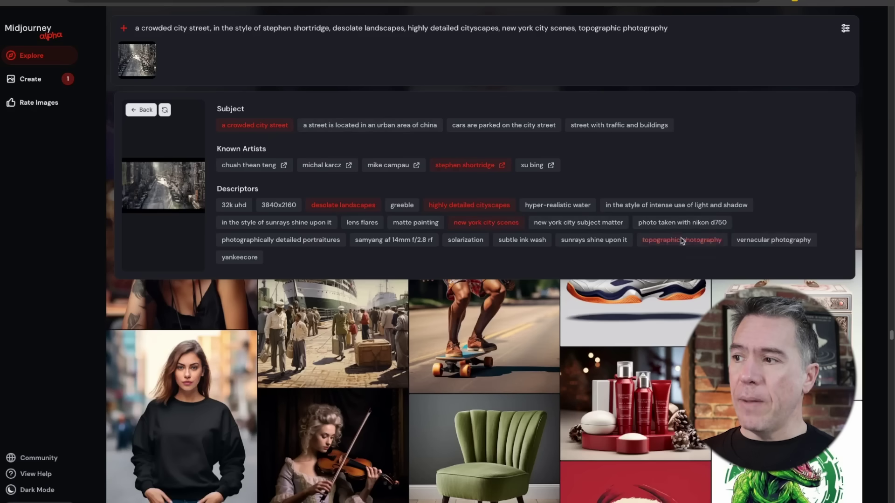
click(253, 256)
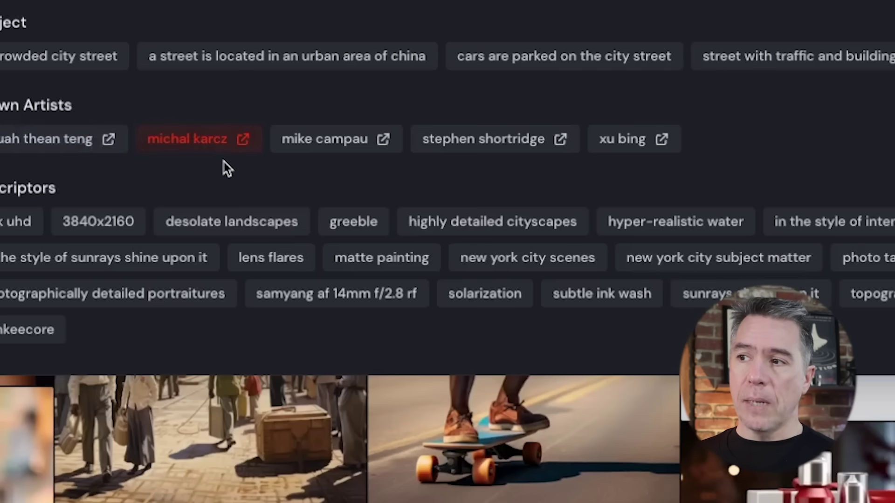
click(242, 140)
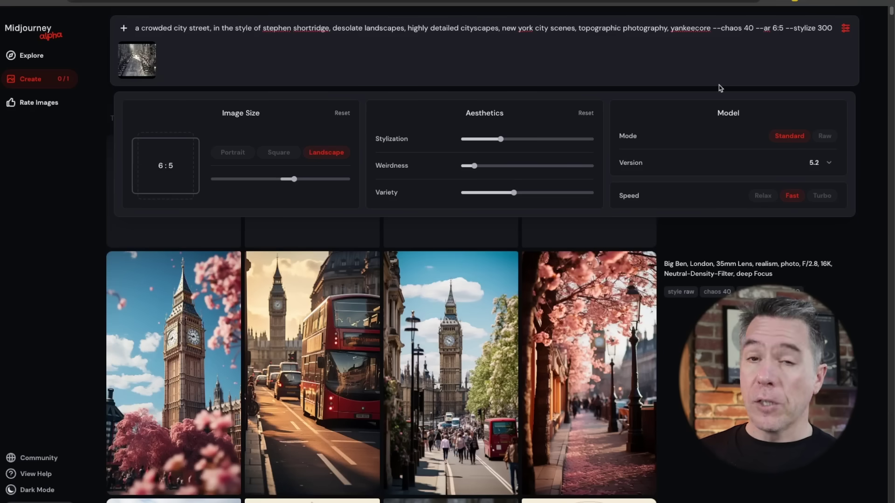
Append the image weight parameter --iw 2 to the crowded city street prompt.
text(-)
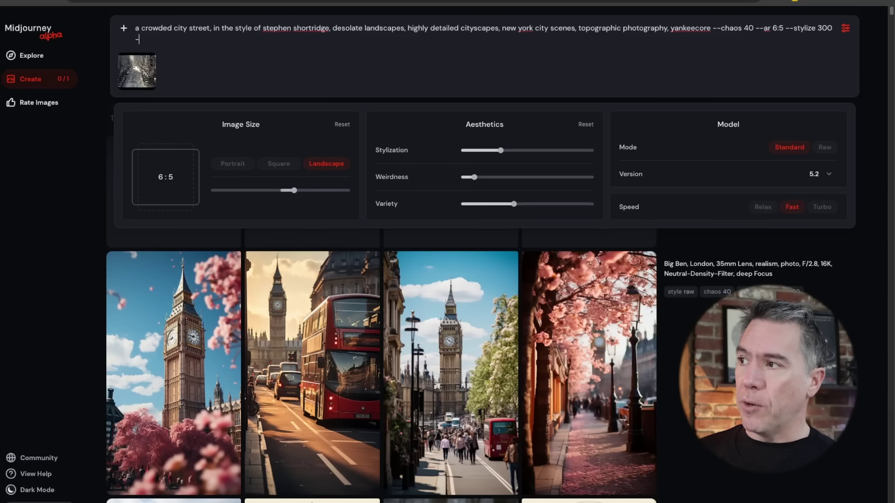
text(-iw)
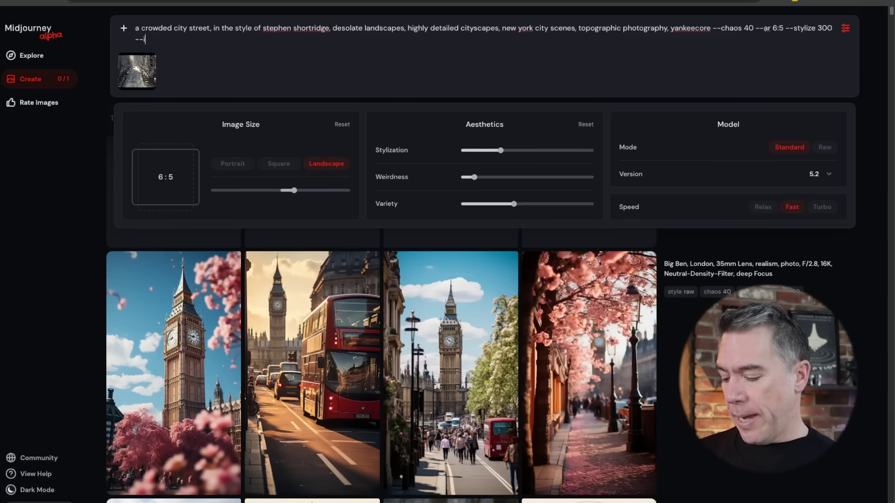
text( 2)
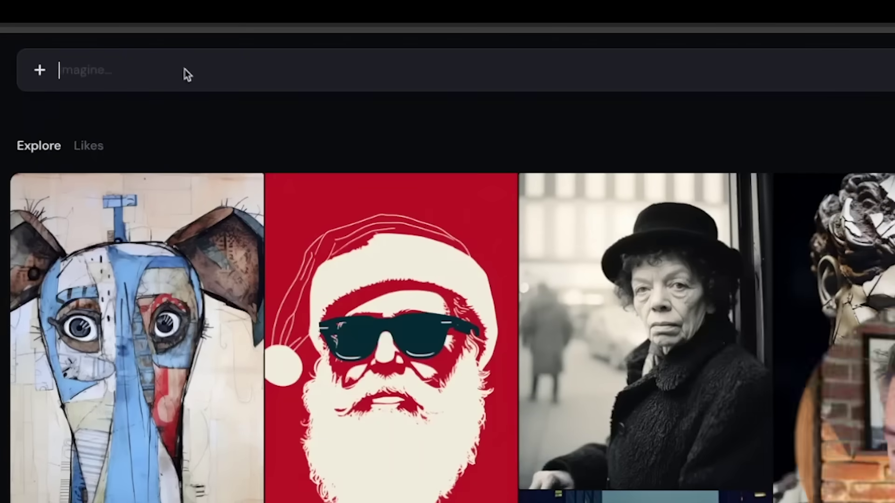
Enter the permutation prompt 'cinematic {scary, action, comedy}' in the Imagine bar.
text(cinematic)
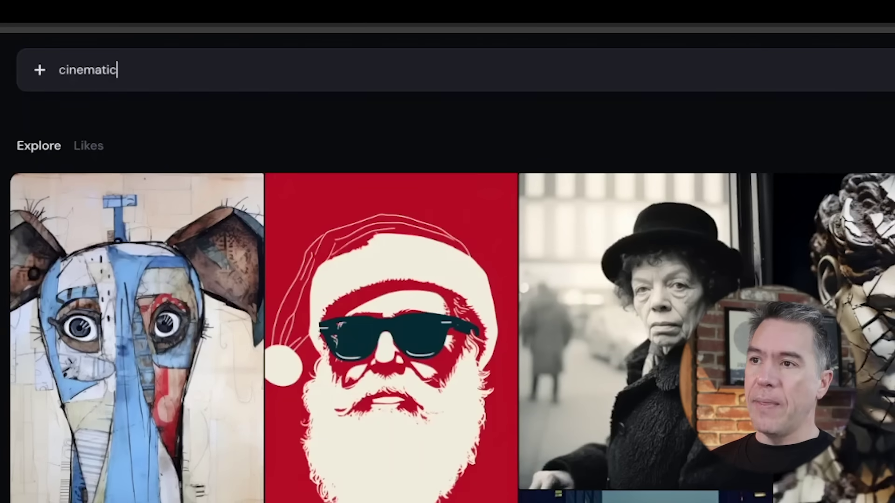
text( {sc)
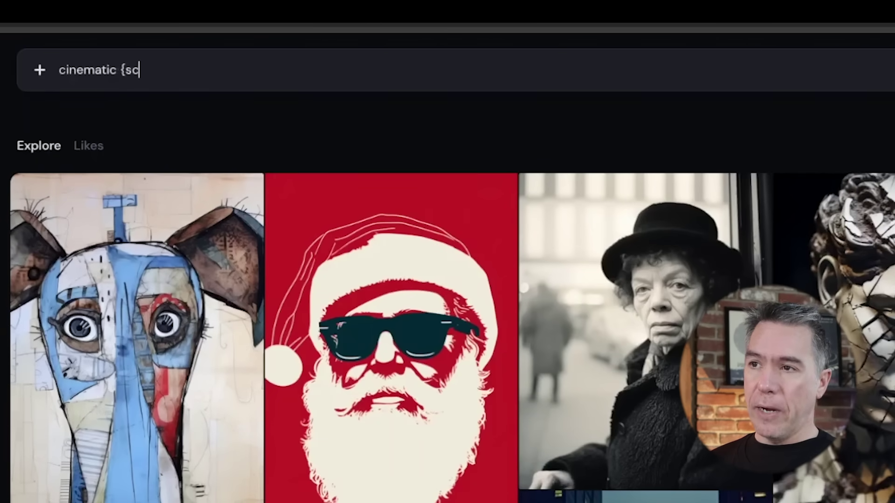
text(ary, action, com)
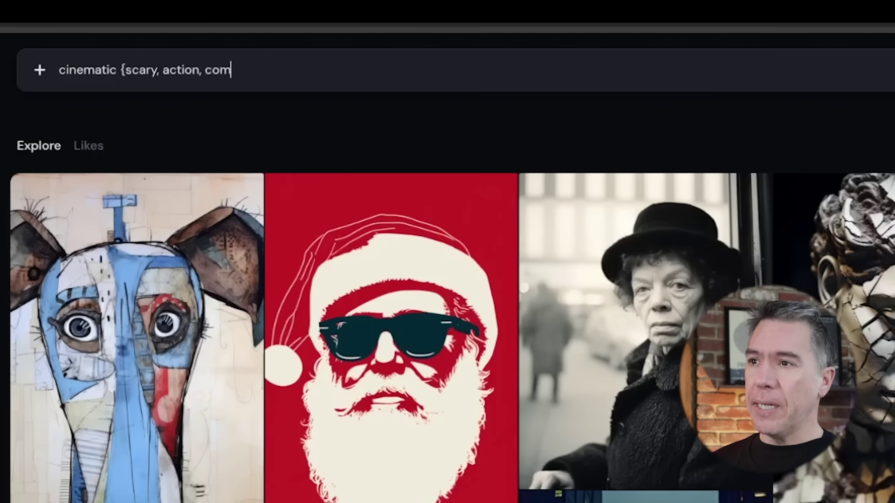
text(edy})
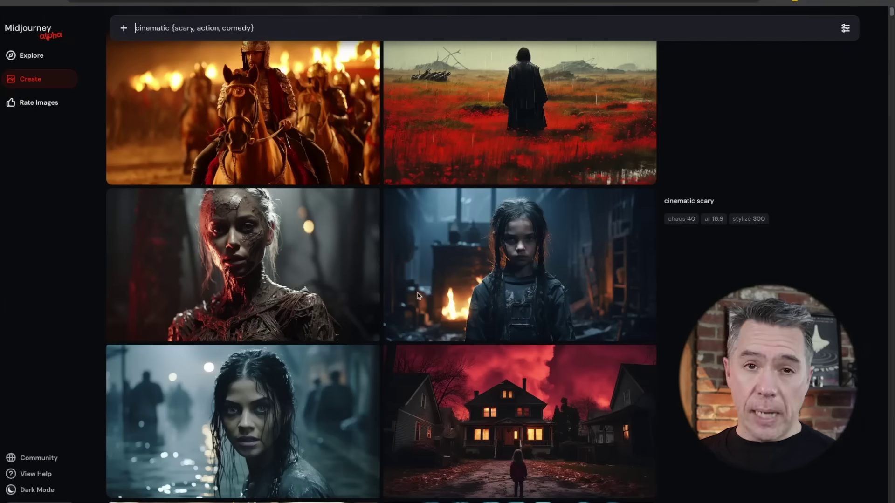
Scroll through the cinematic results and open the screaming man with chicken image full size.
scroll(437, 332, up, 5)
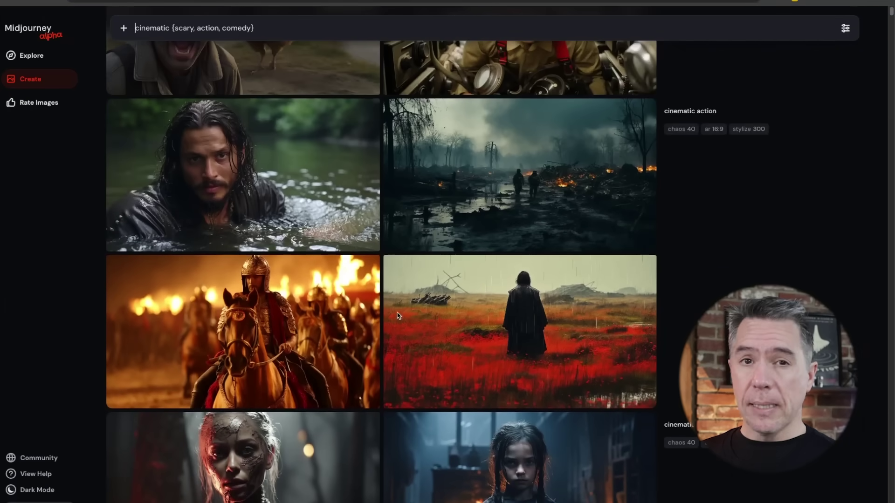
scroll(401, 317, up, 7)
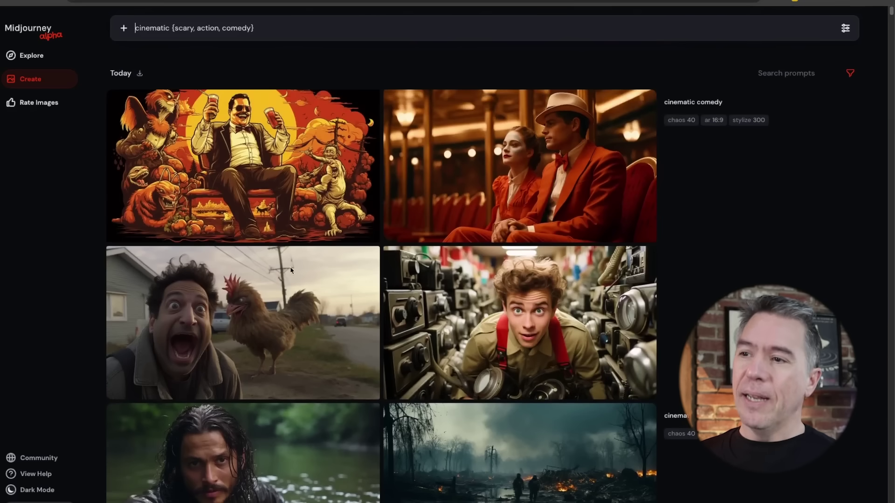
click(269, 322)
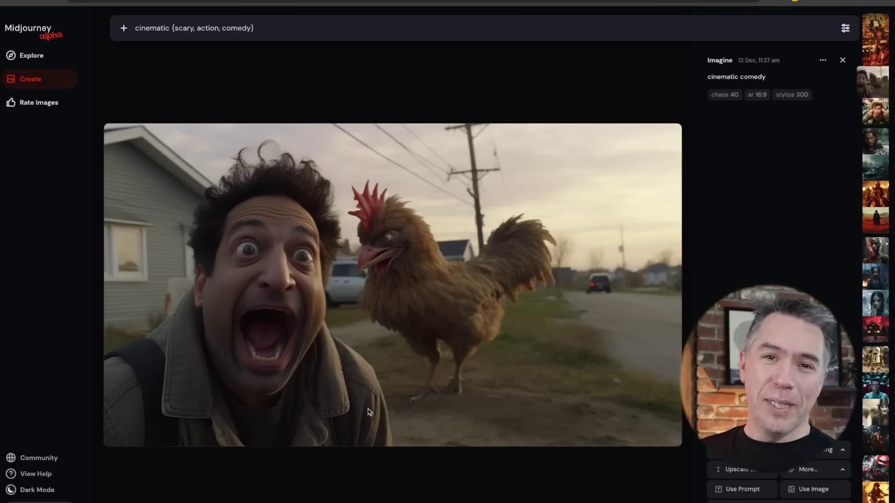